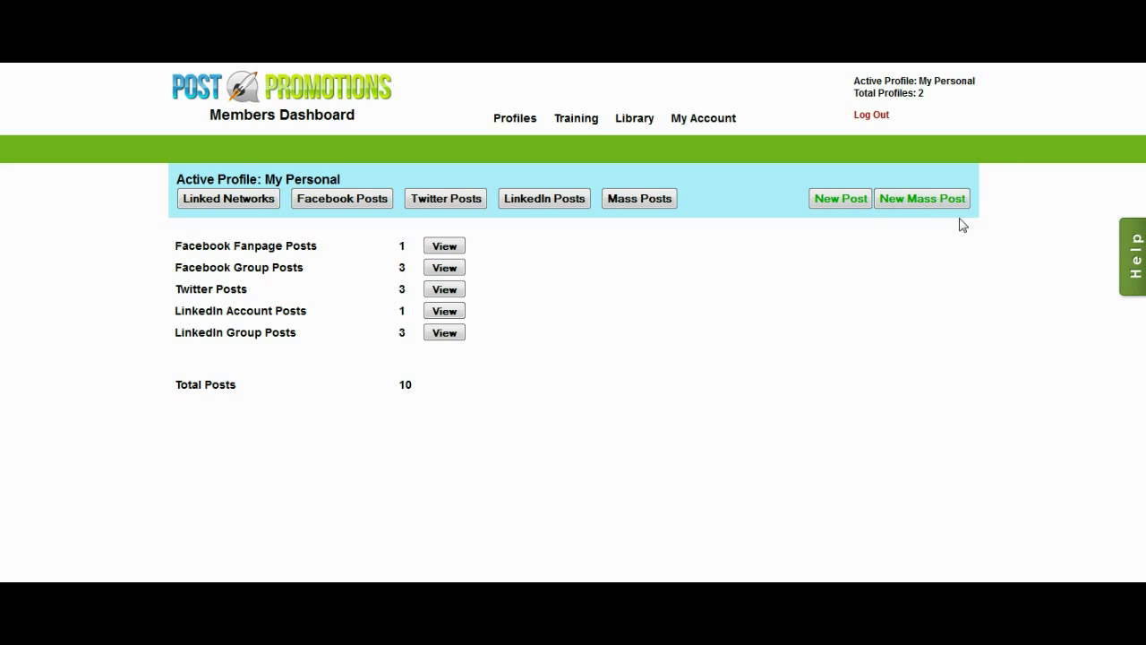
# Start a new post targeting the Brettrutecky fan page and the Facebook group Test Group Three
pyautogui.click(845, 203)
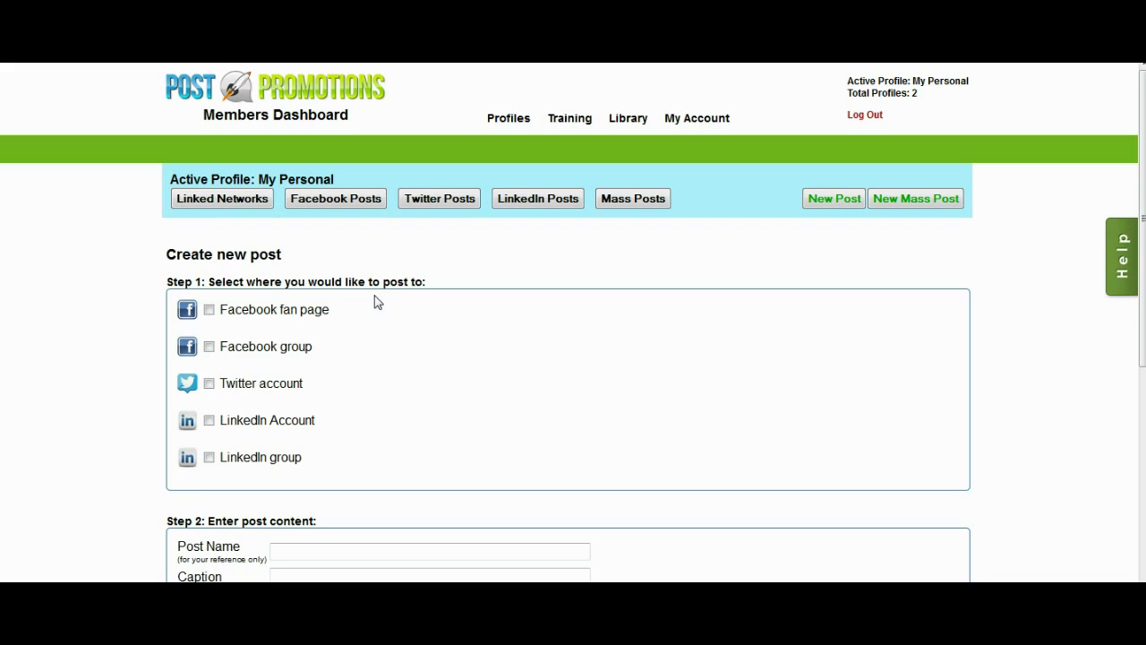
pyautogui.click(212, 312)
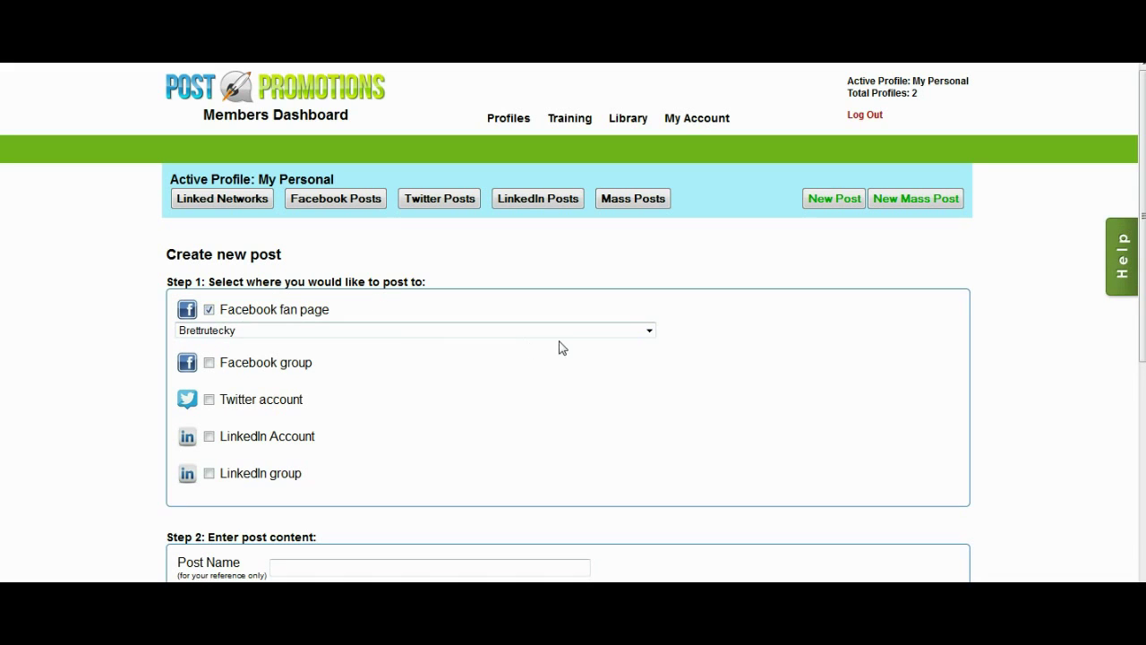
pyautogui.click(211, 364)
pyautogui.click(647, 384)
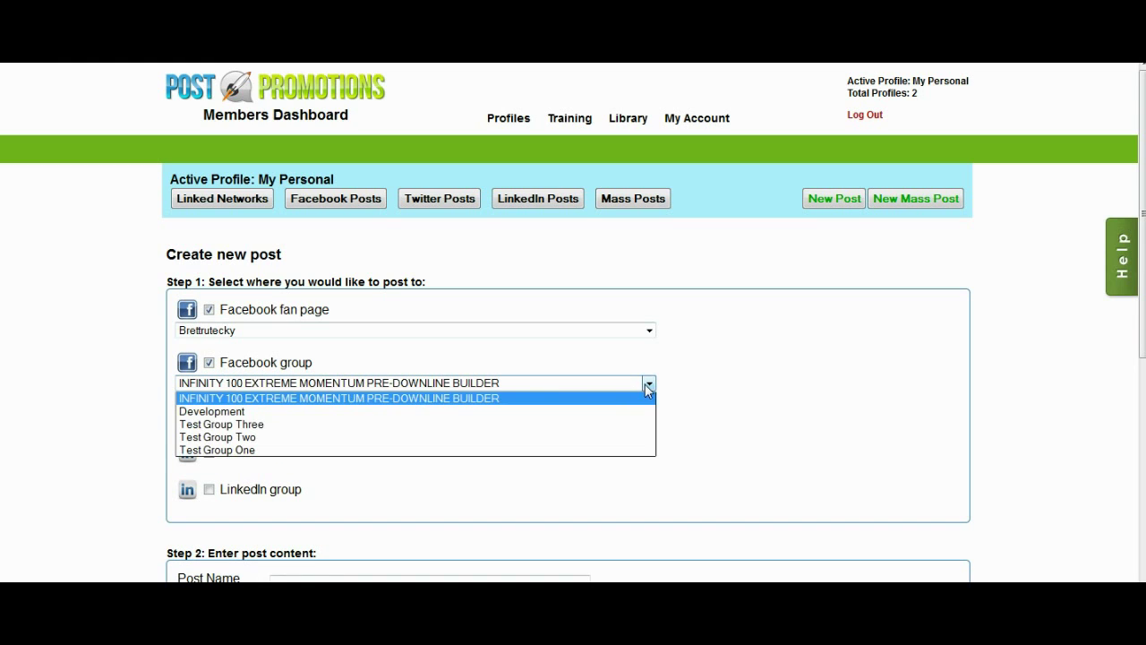
pyautogui.click(600, 425)
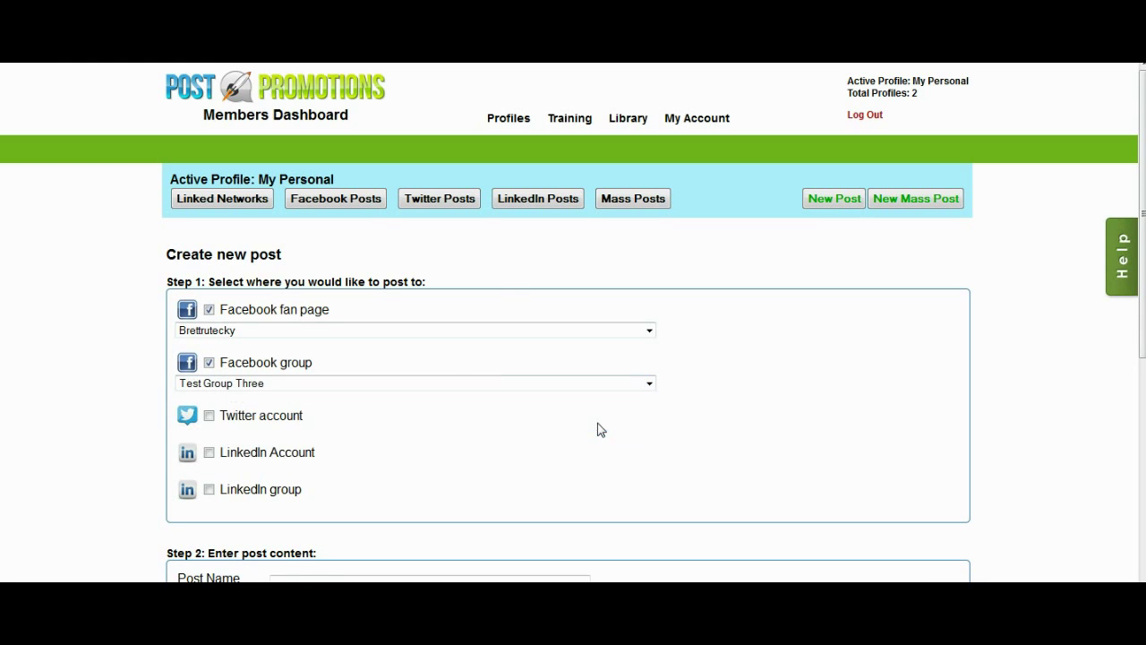
# Add Twitter, the LinkedIn account and the SUPERCODERS LinkedIn group as targets
pyautogui.click(209, 418)
pyautogui.click(211, 453)
pyautogui.click(208, 490)
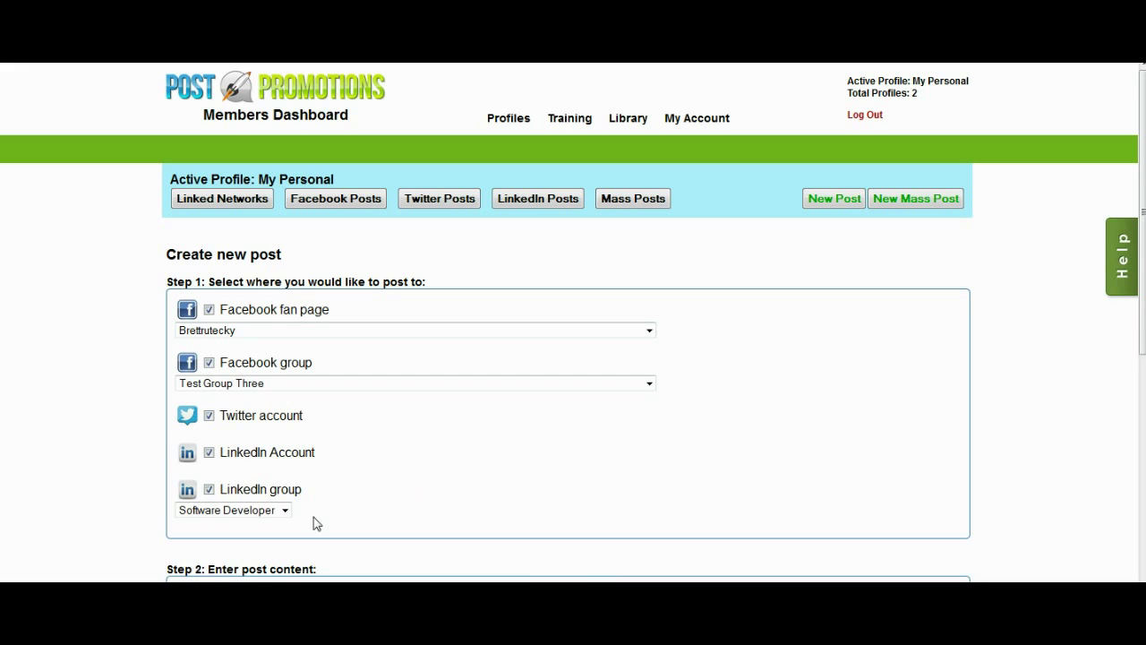
pyautogui.click(285, 509)
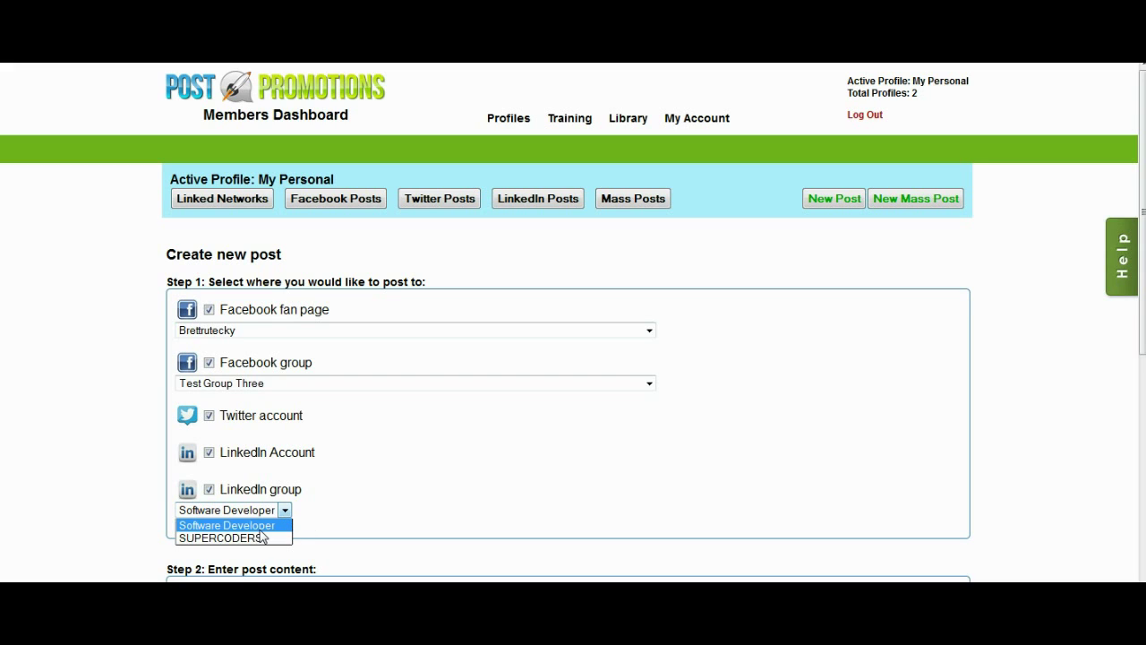
pyautogui.click(262, 538)
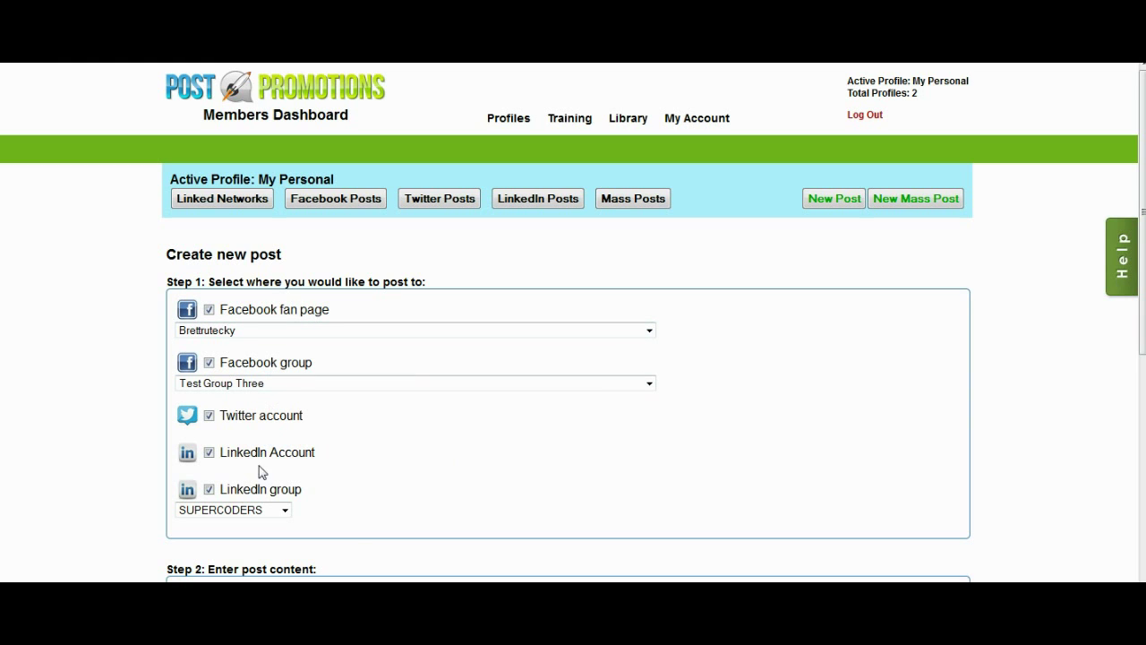
# Name the post 'Example Post' and begin entering its caption
pyautogui.scroll(-3, 634, 430)
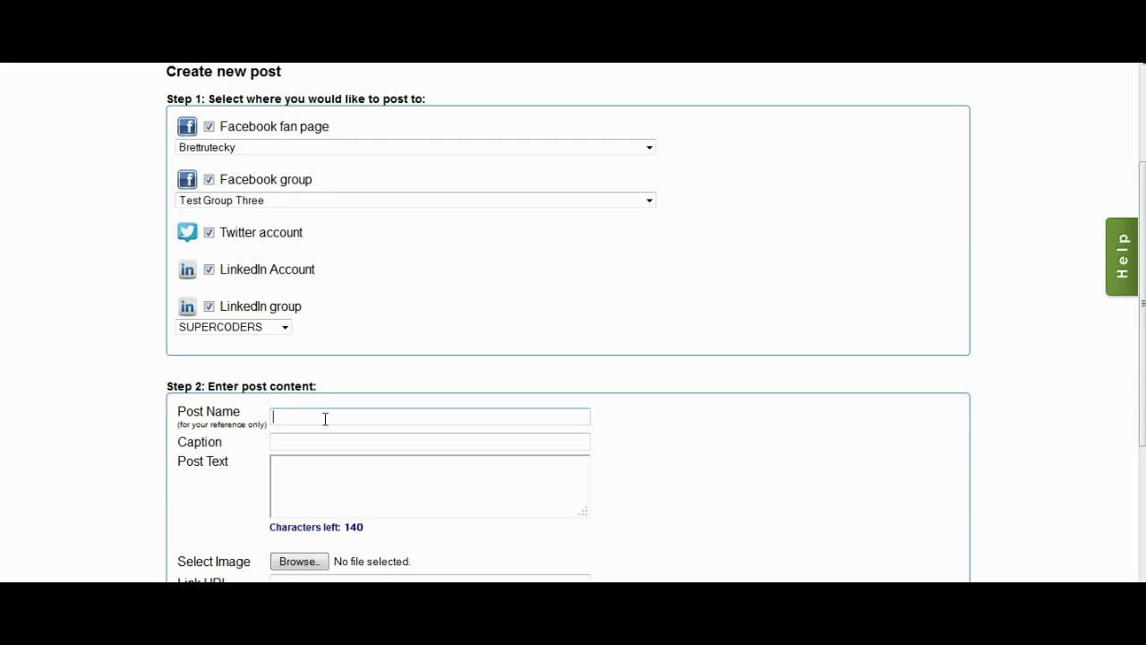
pyautogui.write('Ex')
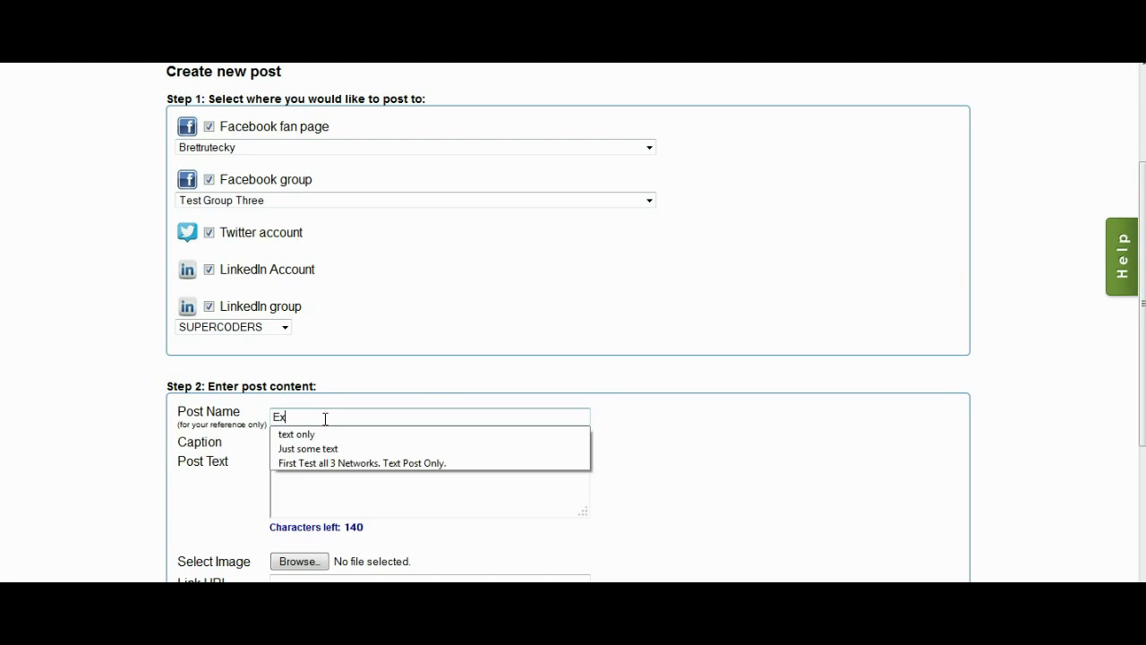
pyautogui.write('ample Post')
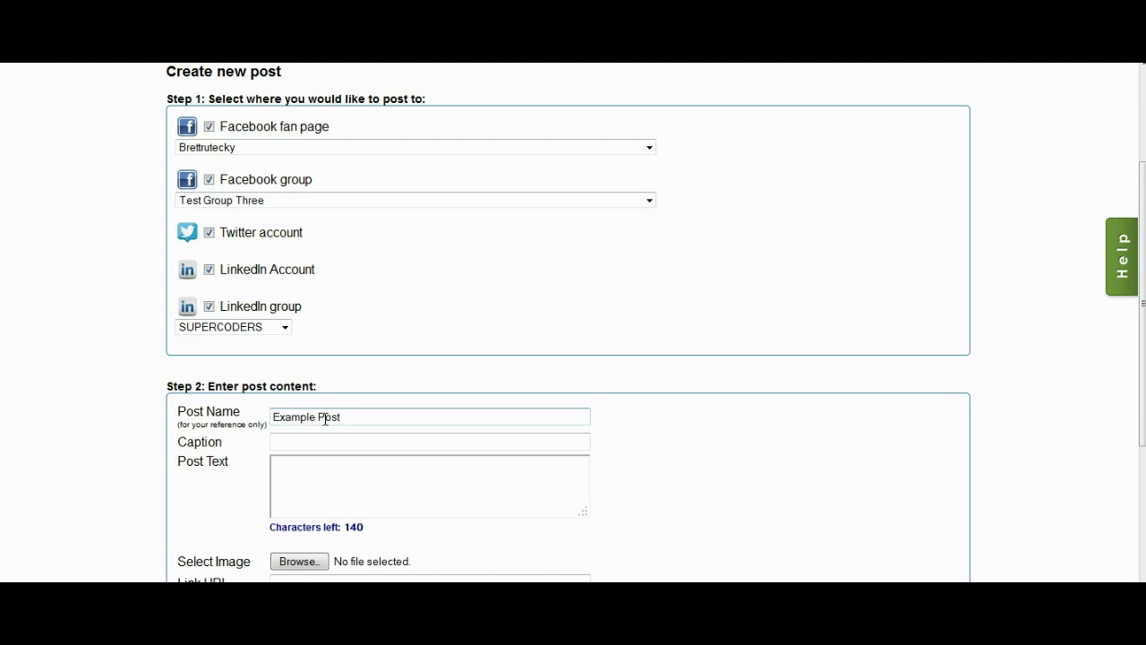
pyautogui.click(325, 439)
pyautogui.scroll(-2, 325, 439)
pyautogui.write('Post Promotions')
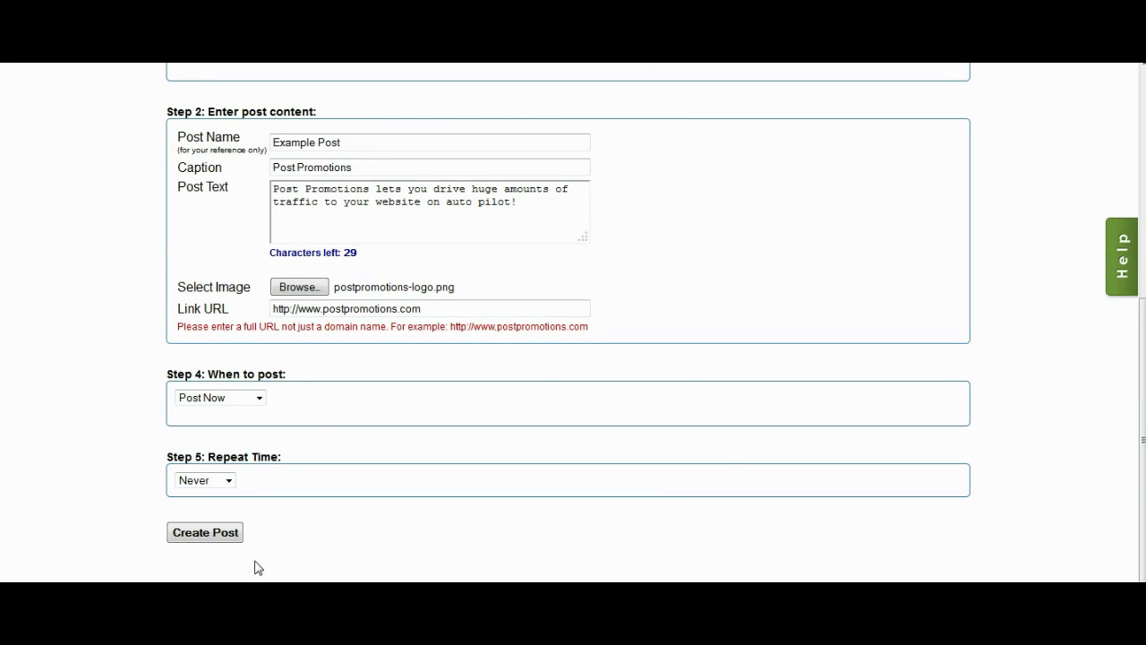
# Keep the post on Post Now and set its repeat time to every 14 days
pyautogui.click(259, 398)
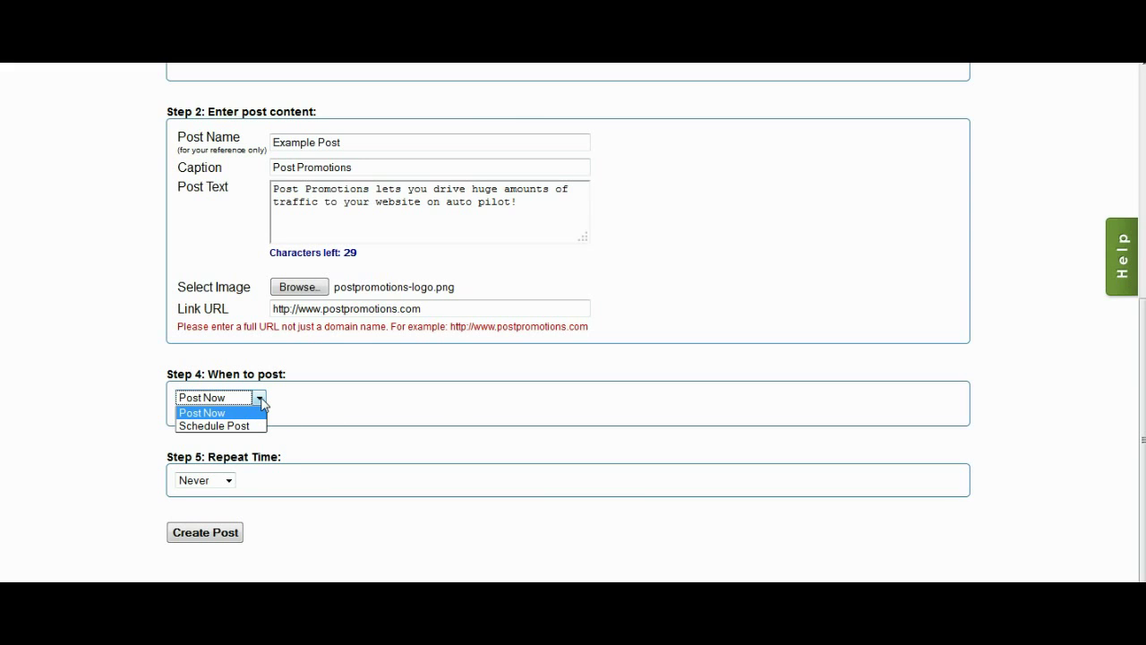
pyautogui.click(219, 415)
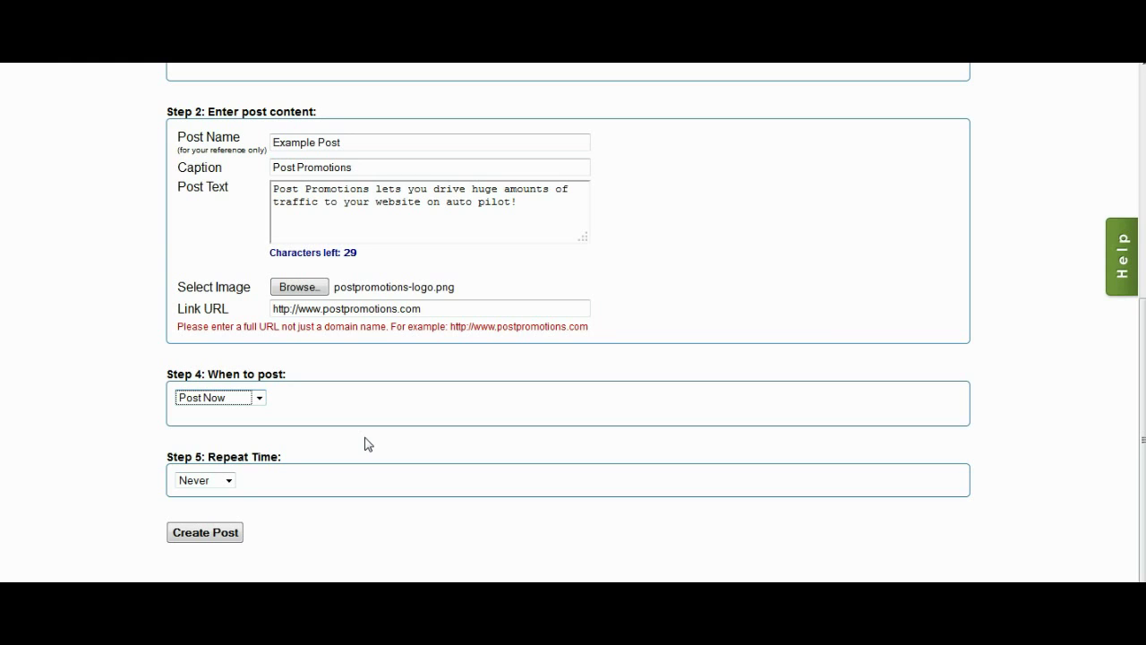
pyautogui.click(225, 482)
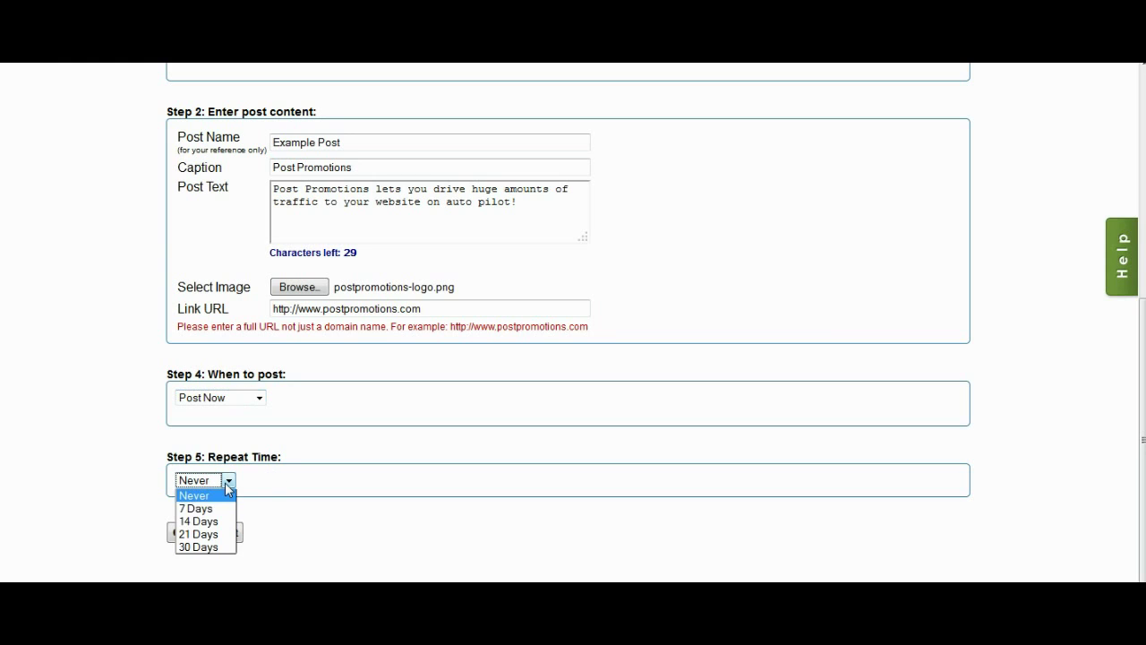
pyautogui.click(218, 523)
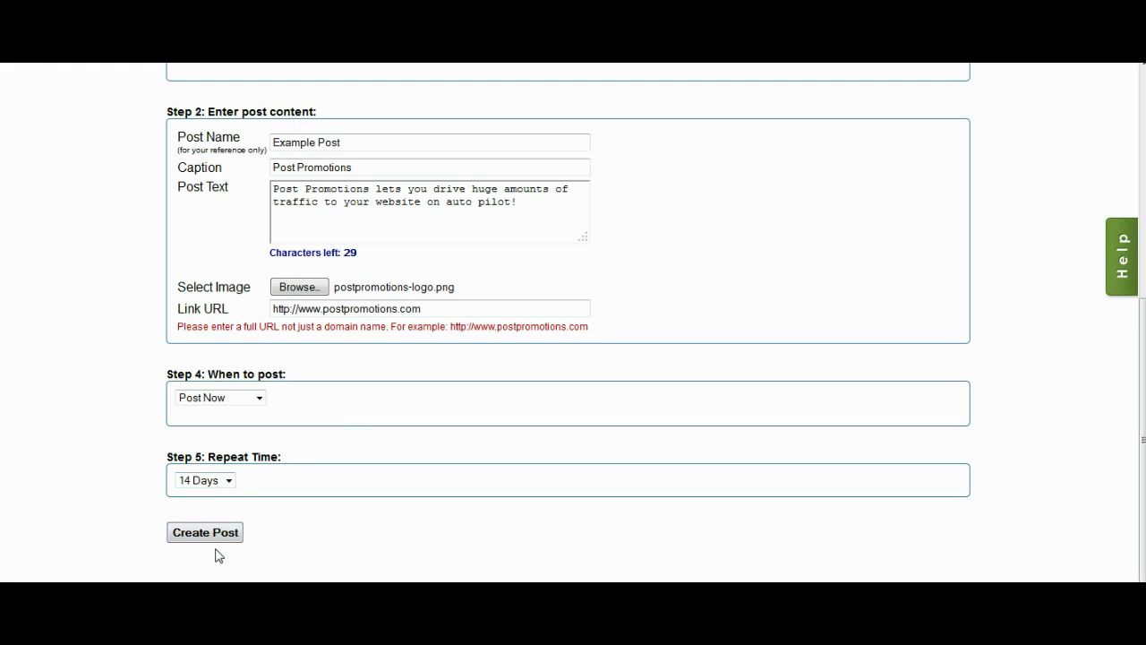
pyautogui.click(207, 537)
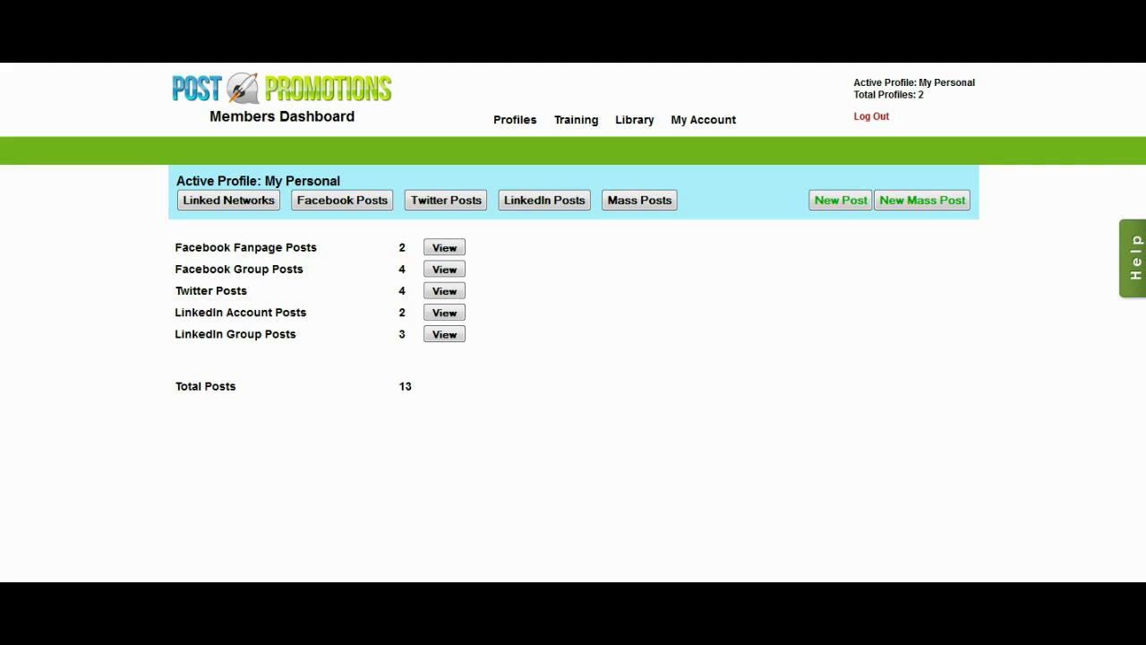
# Open the New Mass Post form and scroll through its profile checklist
pyautogui.click(925, 203)
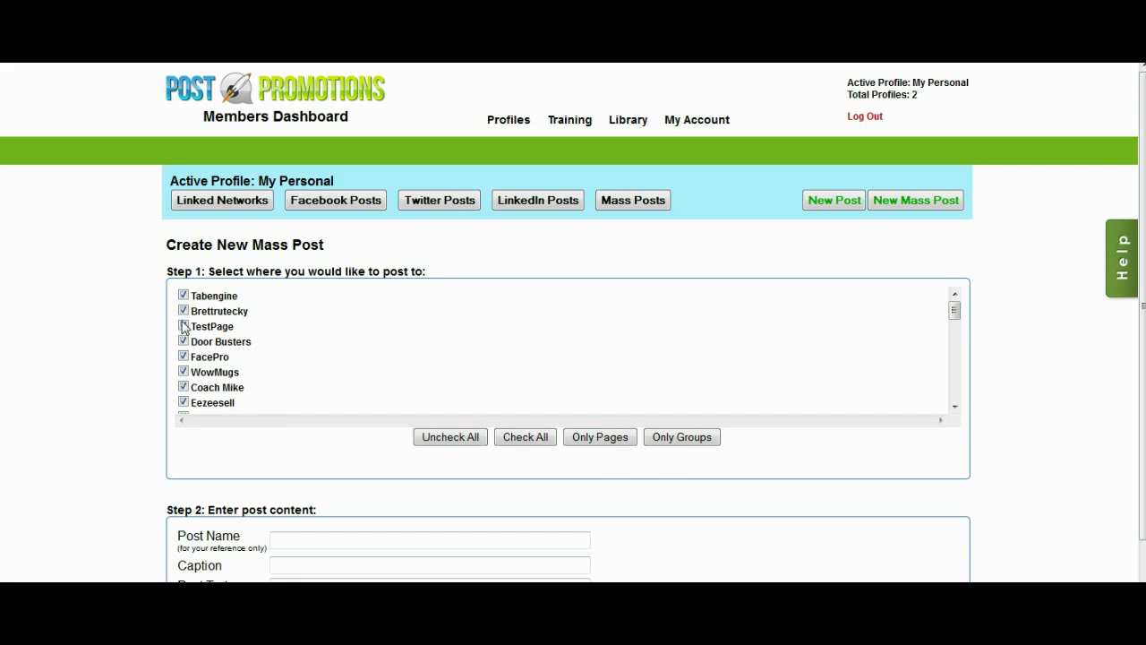
pyautogui.moveTo(955, 310)
pyautogui.mouseDown()
pyautogui.moveTo(981, 431)
pyautogui.moveTo(977, 331)
pyautogui.moveTo(570, 415)
pyautogui.mouseUp()
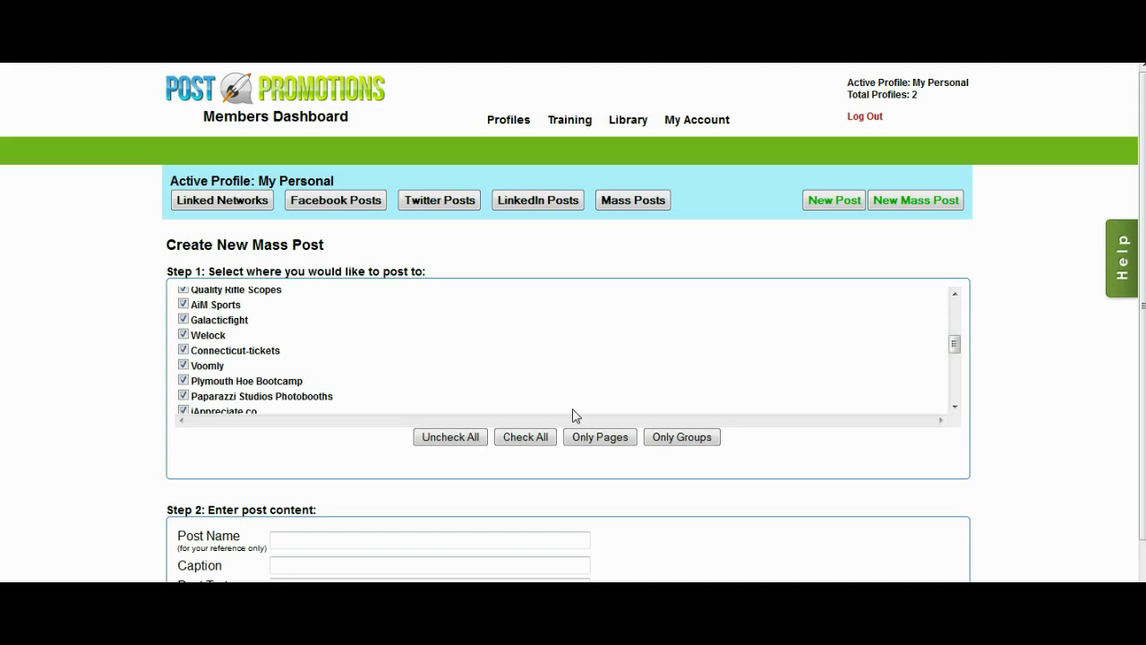
pyautogui.scroll(-3, 50, 458)
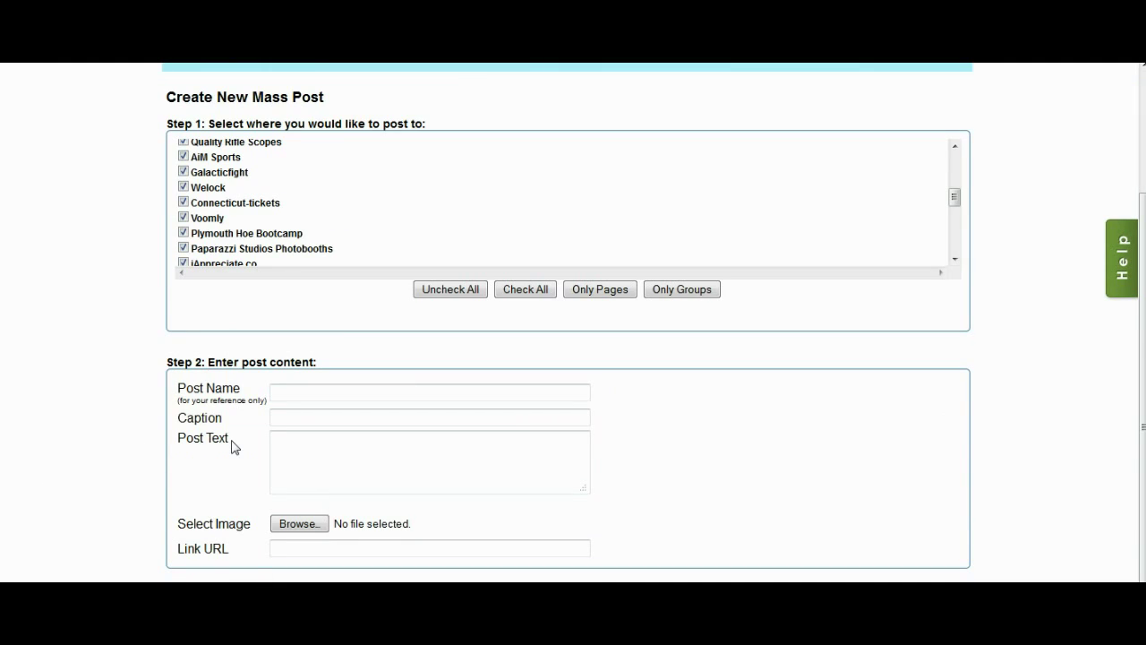